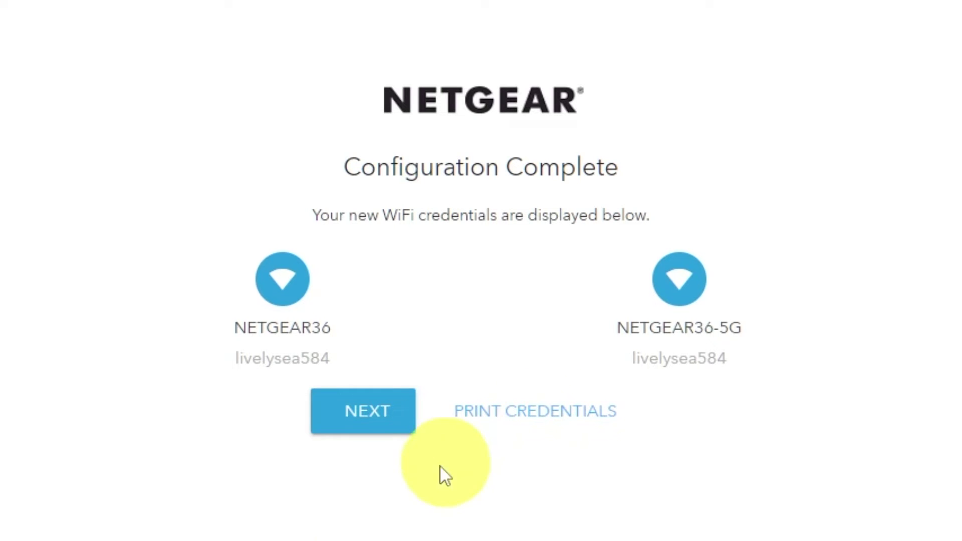
Finish the wizard's Configuration Complete page and continue to the firmware update check.
click(357, 441)
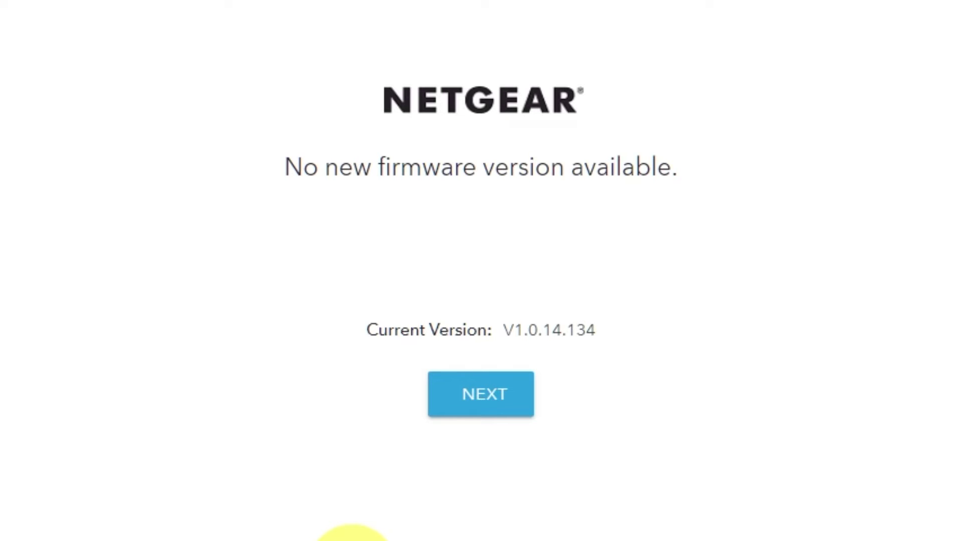
Continue past the 'No new firmware' page, keeping V1.0.14.134, and close the promotional overlay.
click(505, 416)
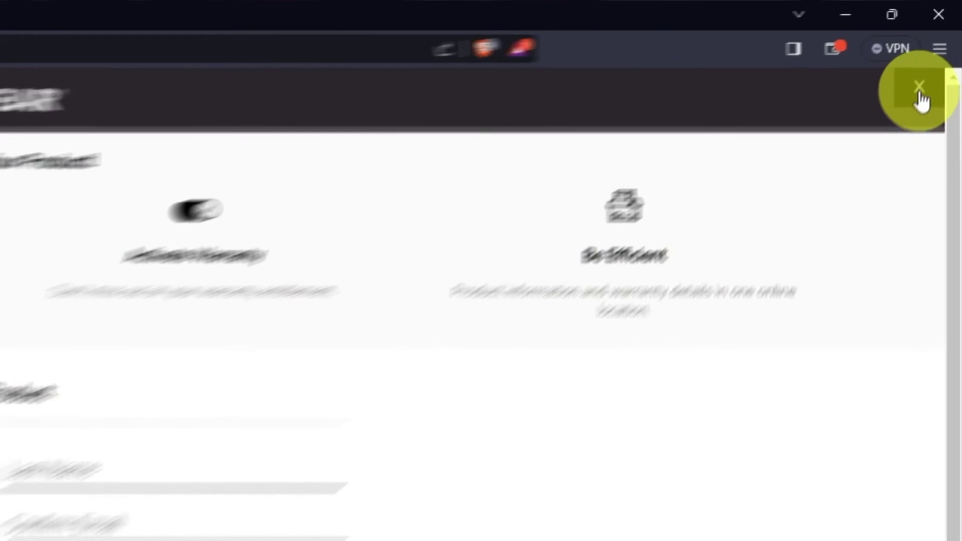
click(920, 93)
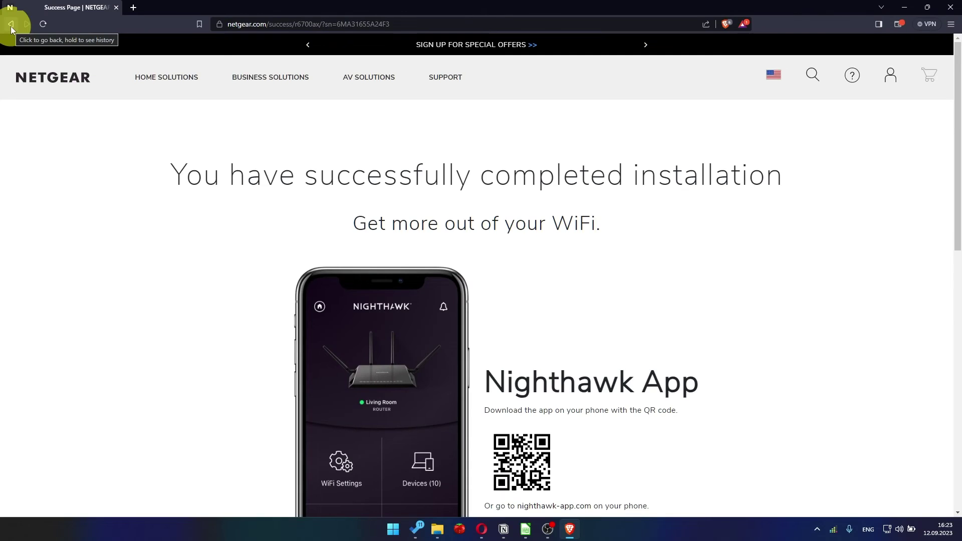
Load 192.168.1.1 in Brave and sign in with the router's admin username and password.
click(236, 24)
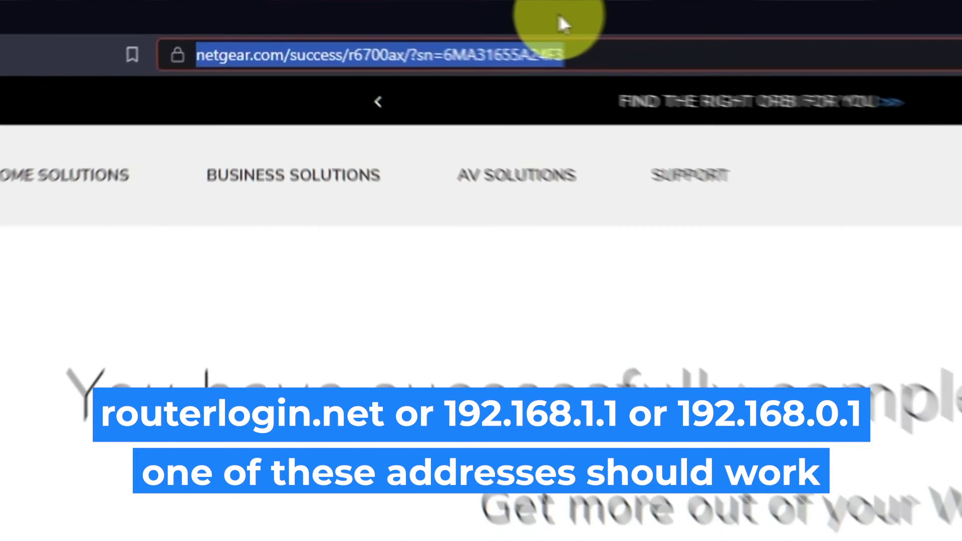
key(BackSpace)
text(192.168.1.1)
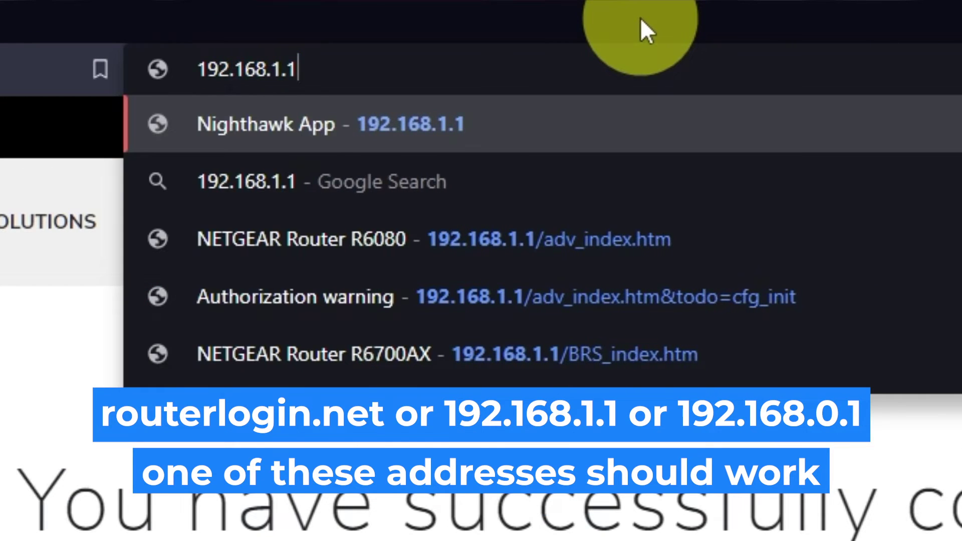
key(Return)
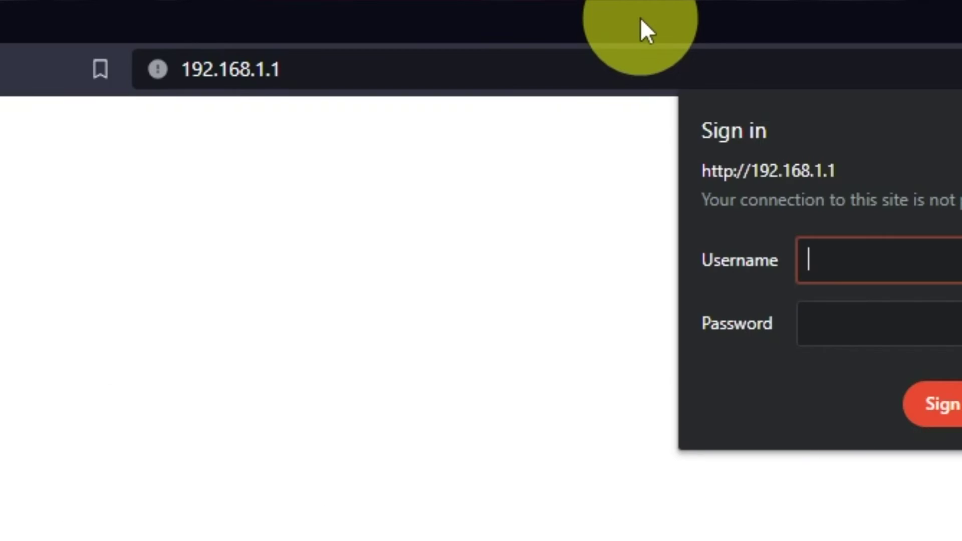
text(admin)
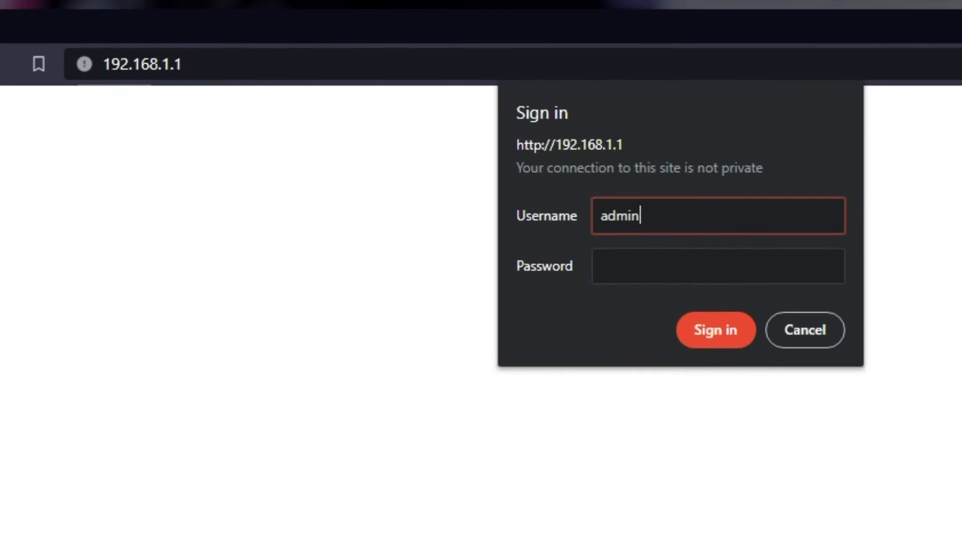
click(873, 303)
text(password)
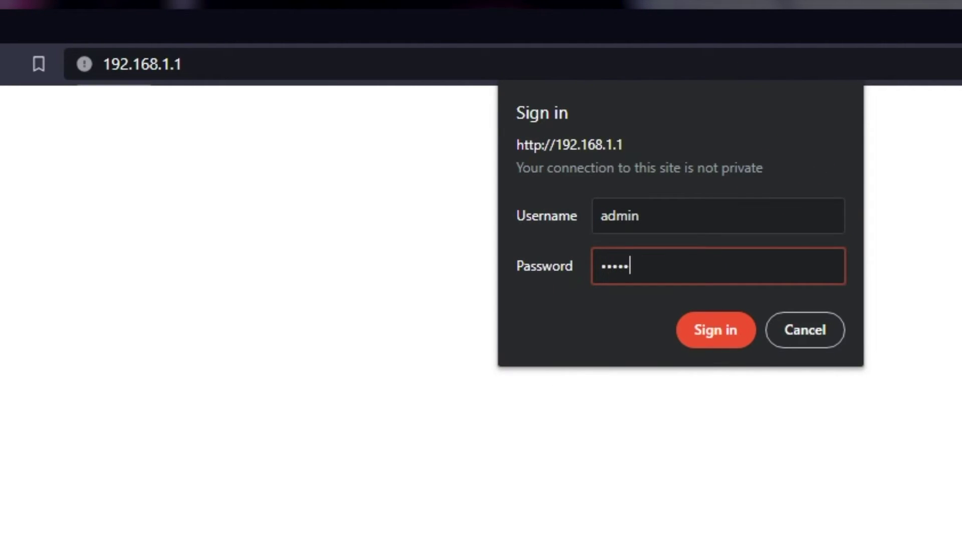
text(12)
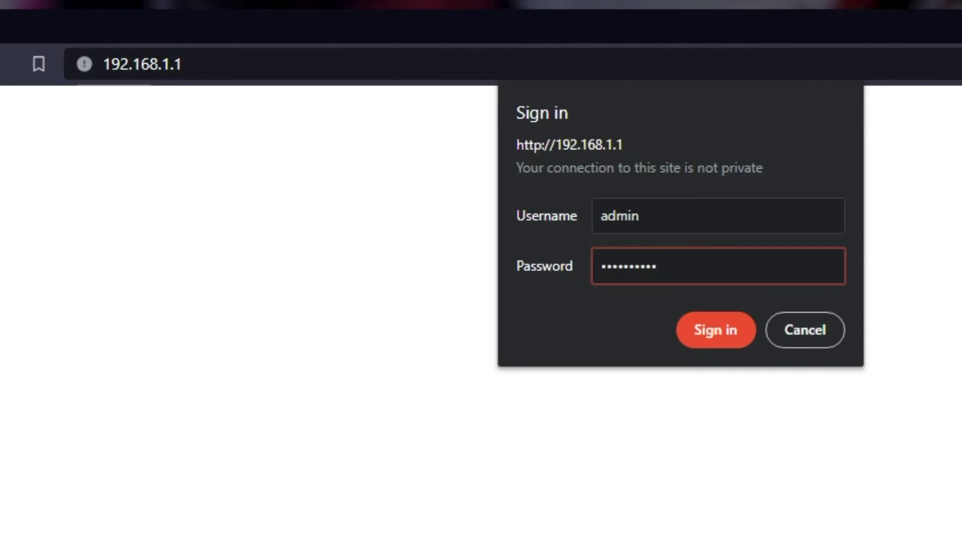
click(696, 331)
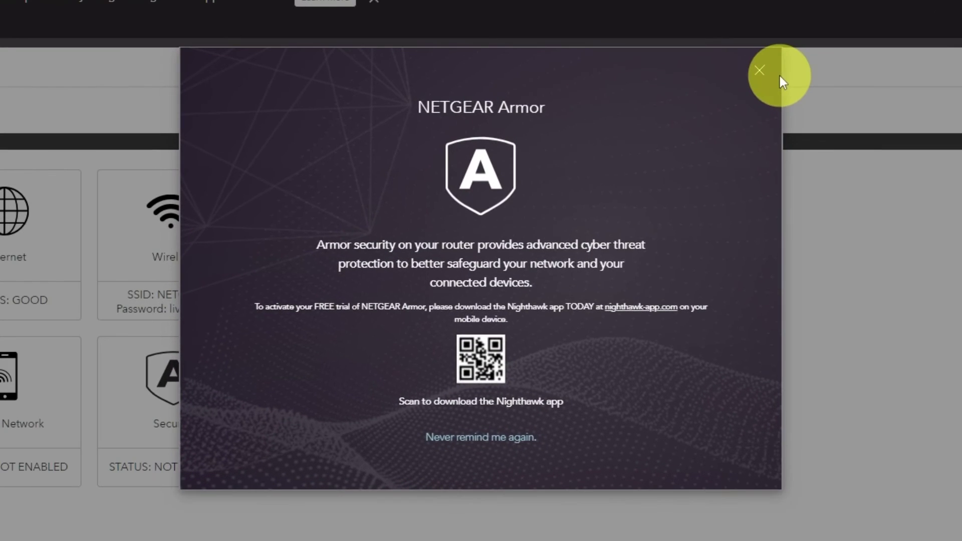
Close the NETGEAR Armor promo and leave the interface language set to Auto.
click(759, 71)
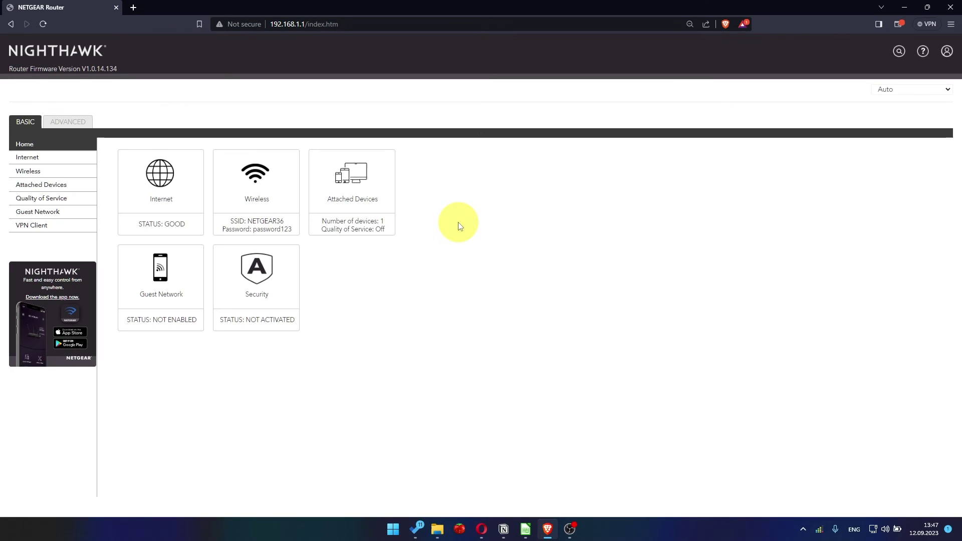
click(907, 92)
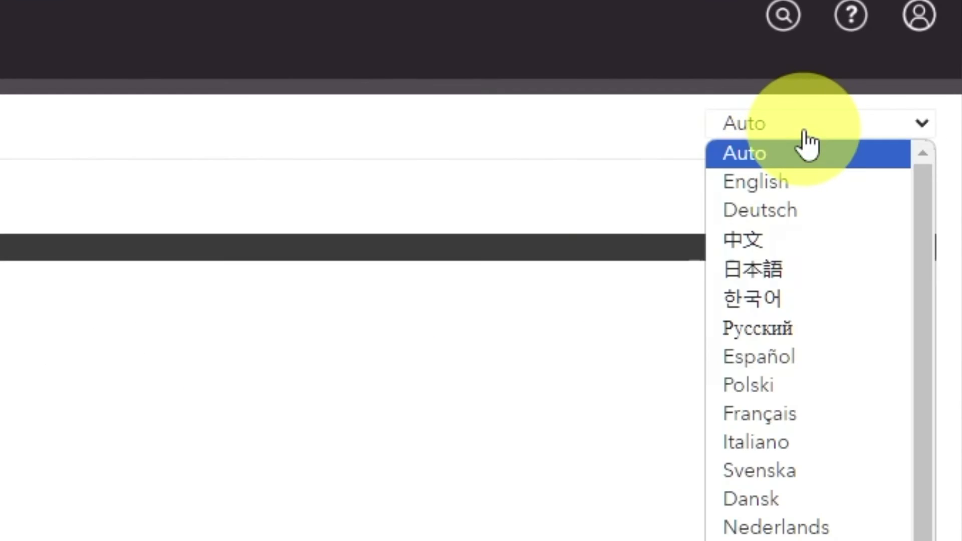
scroll(817, 310, down, 2)
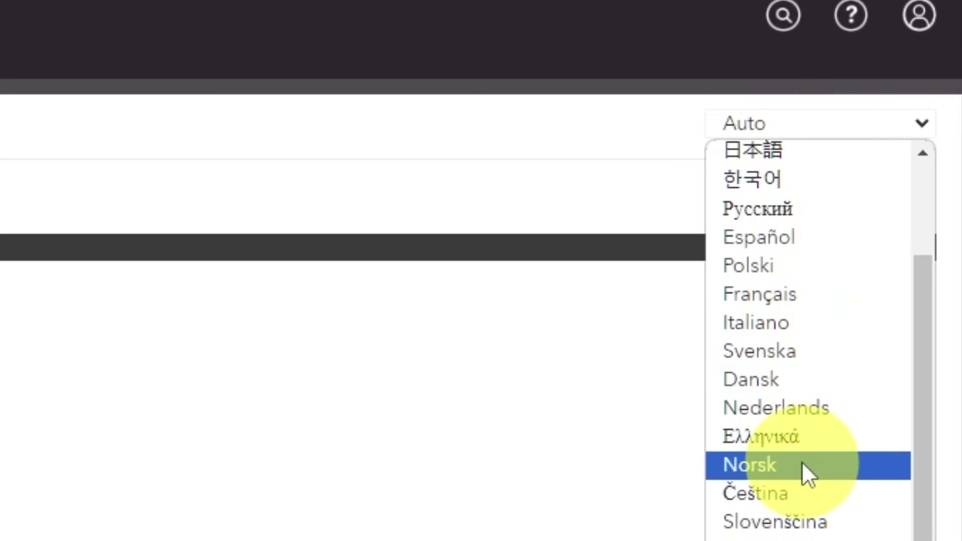
scroll(802, 458, up, 2)
click(228, 345)
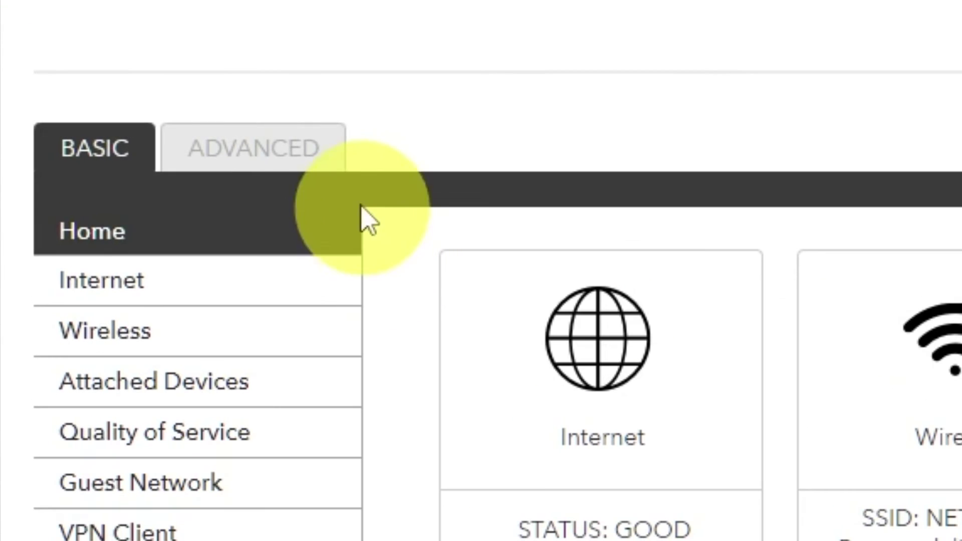
Run the ADVANCED Setup Wizard, choosing to configure the Internet connection manually.
click(323, 175)
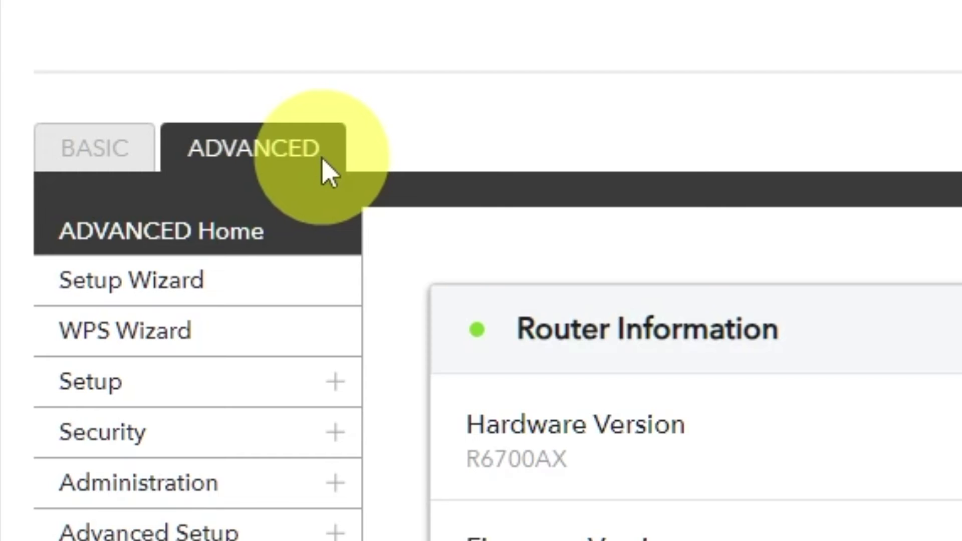
click(279, 301)
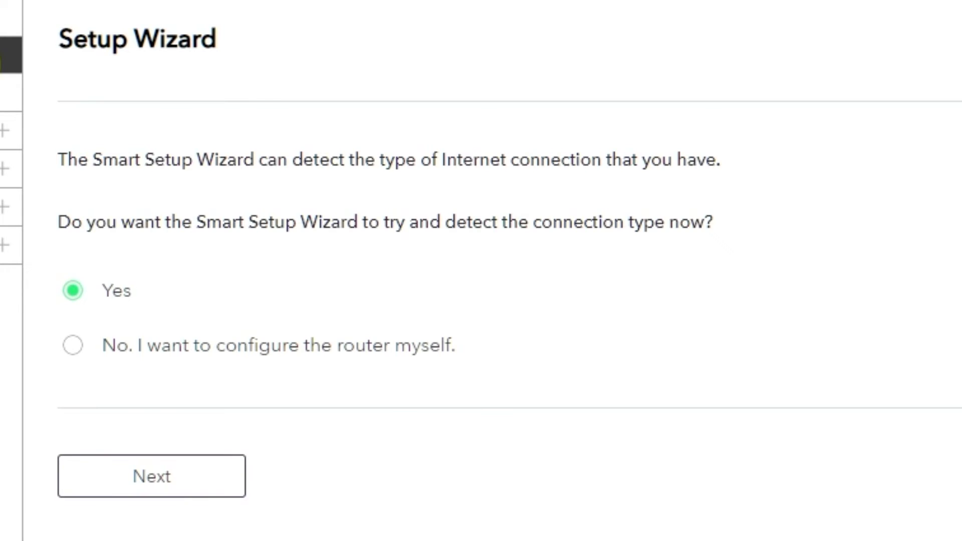
click(74, 353)
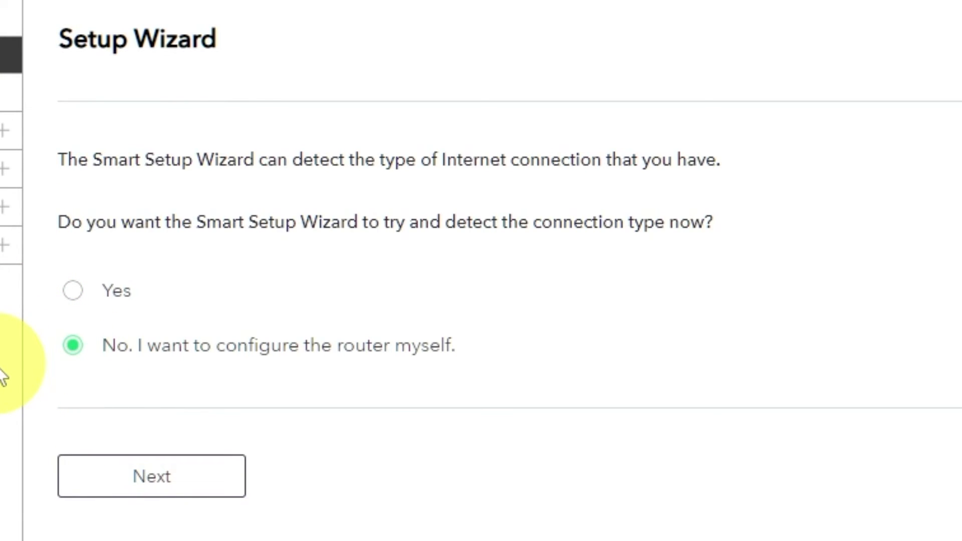
click(136, 482)
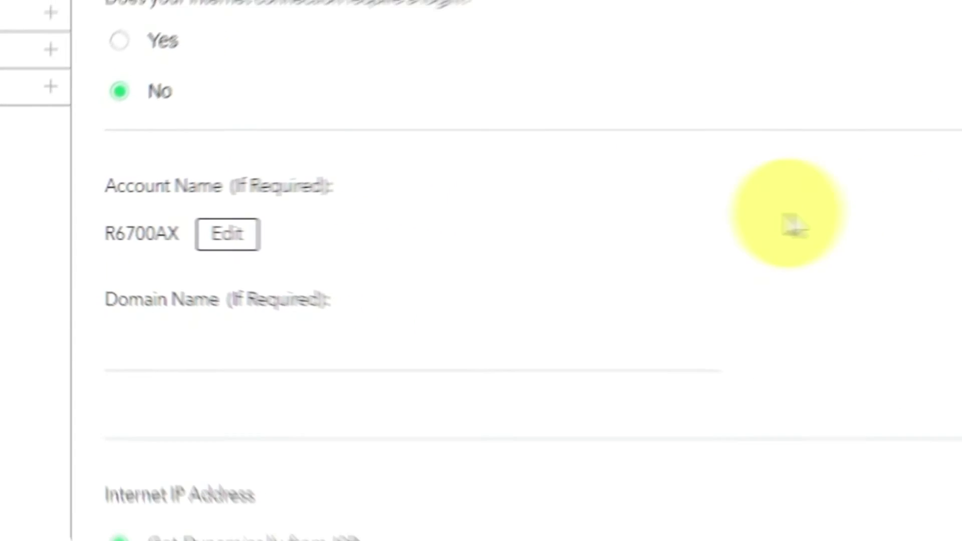
Set DNS to be obtained automatically from the ISP and apply the Internet Setup changes.
scroll(952, 220, down, 1)
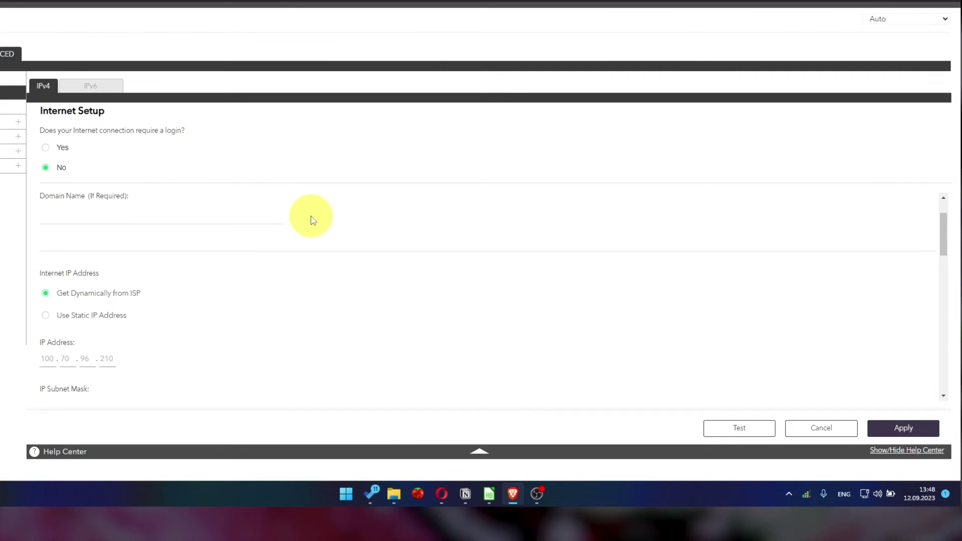
scroll(311, 220, down, 1)
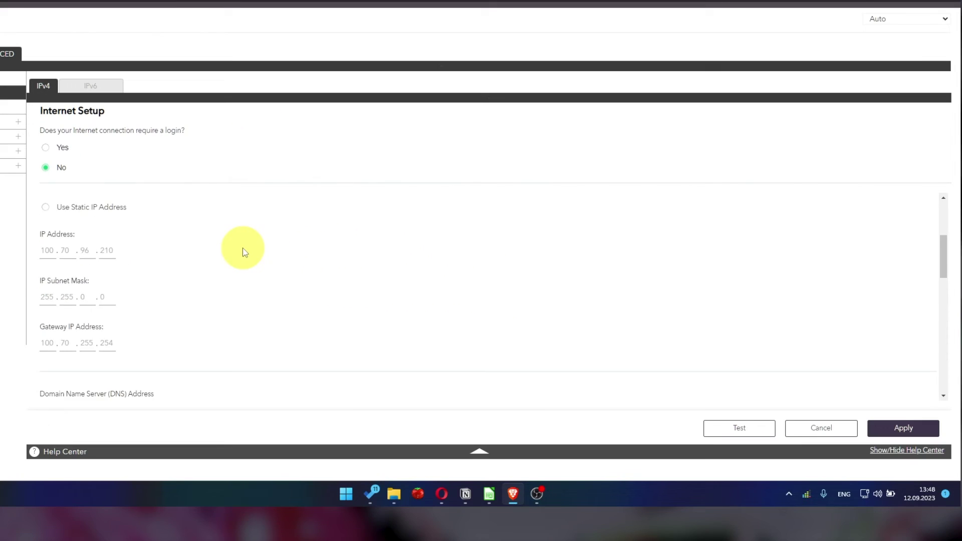
scroll(243, 252, down, 2)
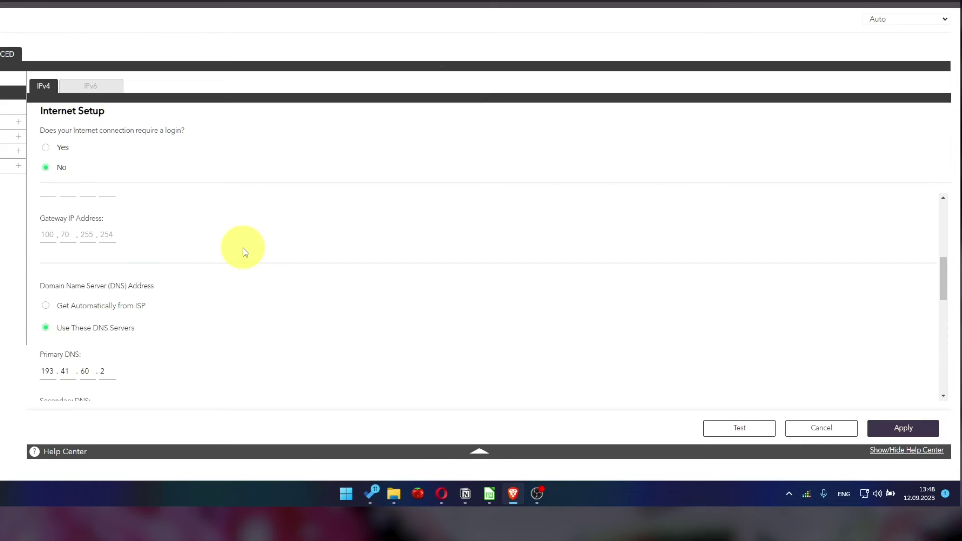
scroll(249, 250, down, 1)
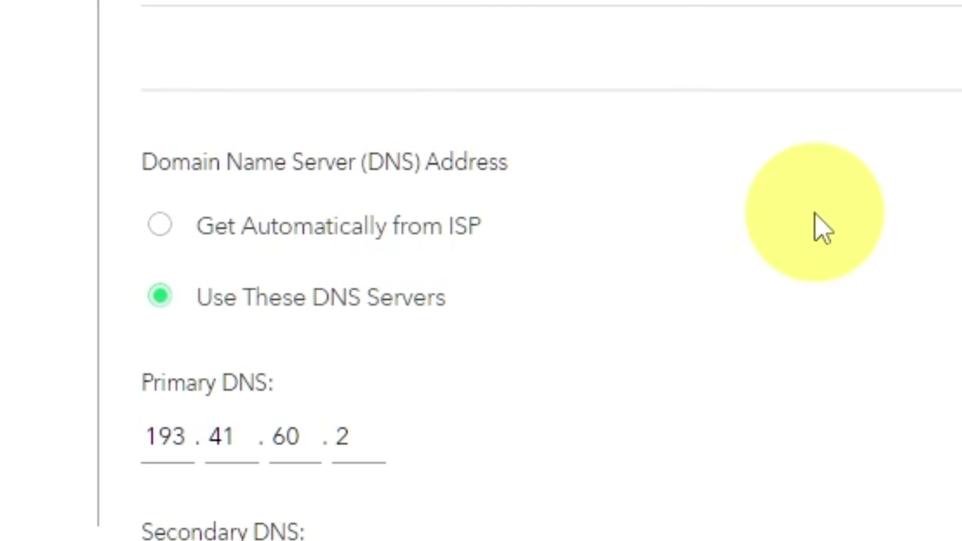
click(160, 231)
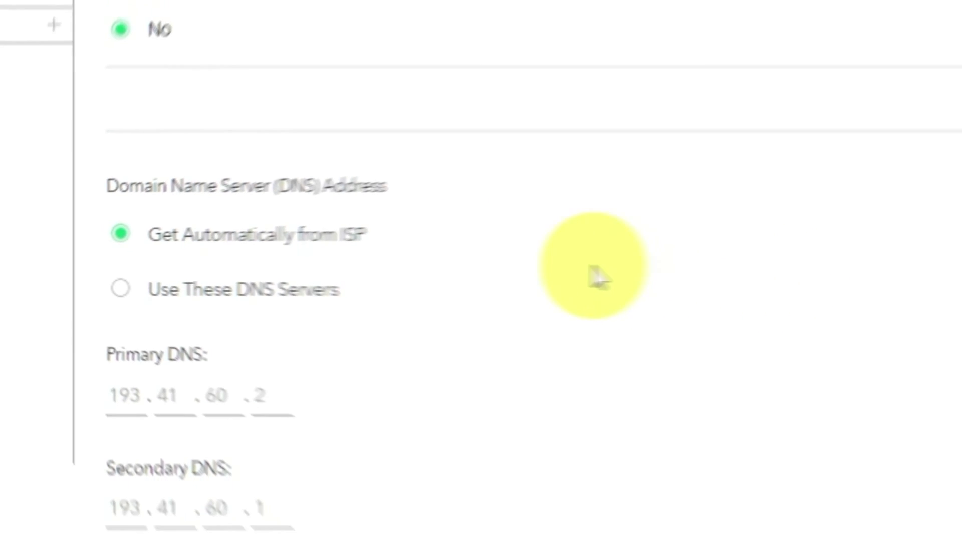
scroll(240, 267, down, 1)
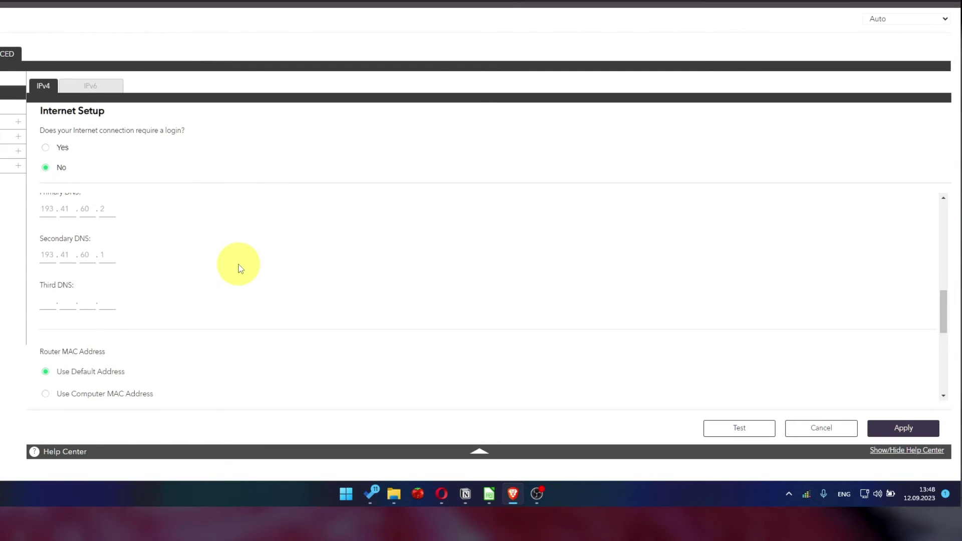
scroll(240, 268, down, 2)
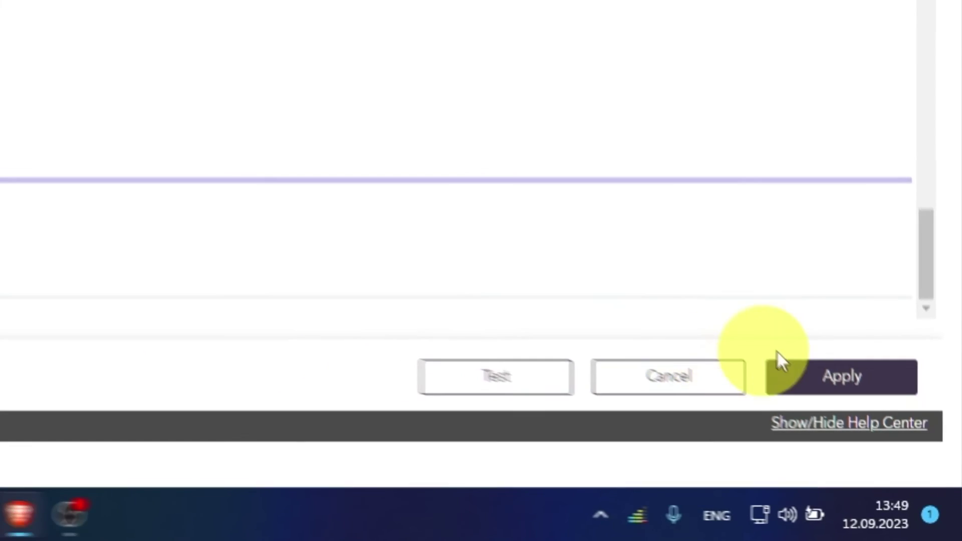
click(901, 469)
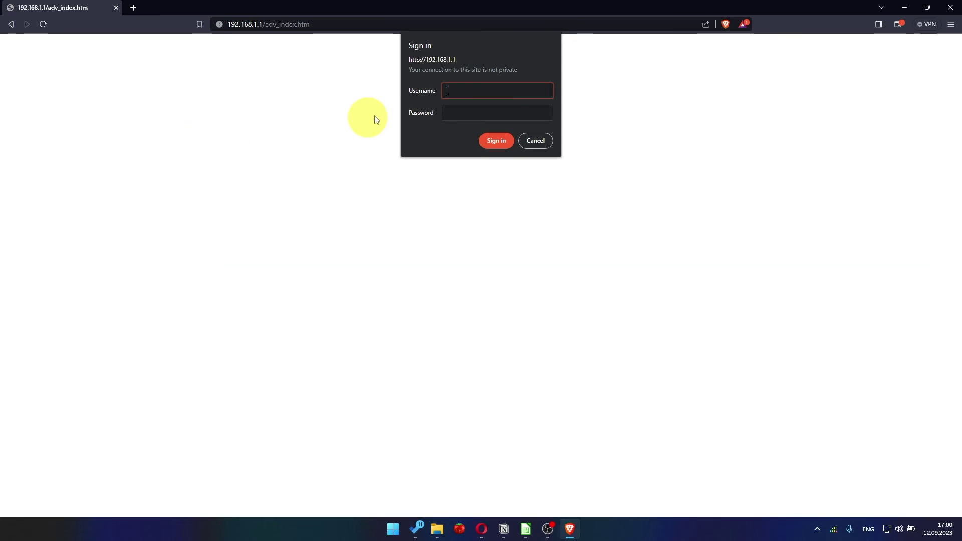
Sign back in with the admin username and password, then show the ADVANCED Home page.
text(admin)
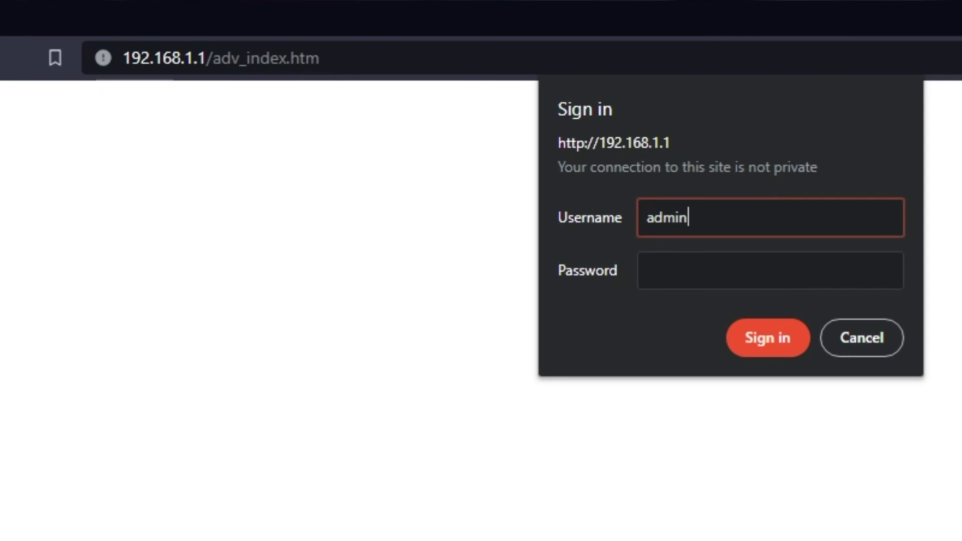
key(Tab)
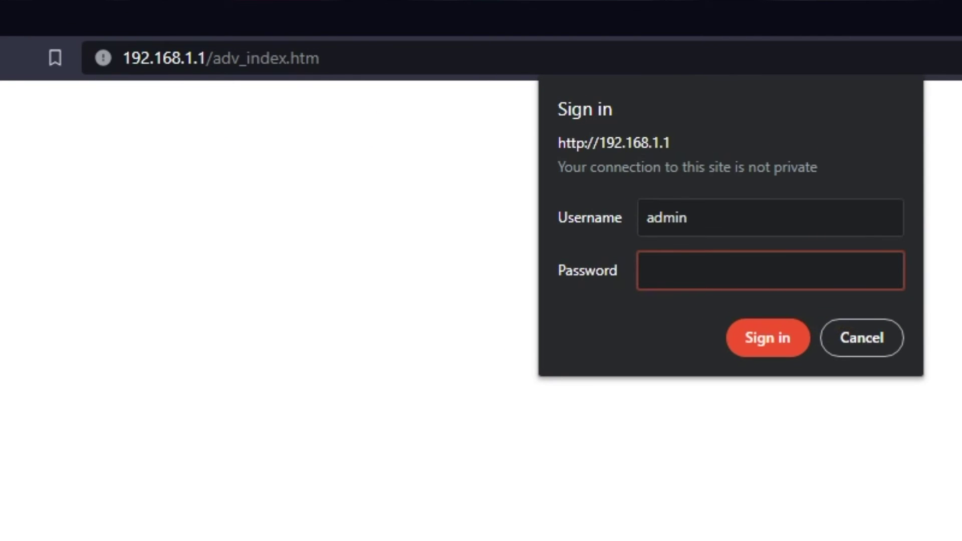
text(password123)
key(Return)
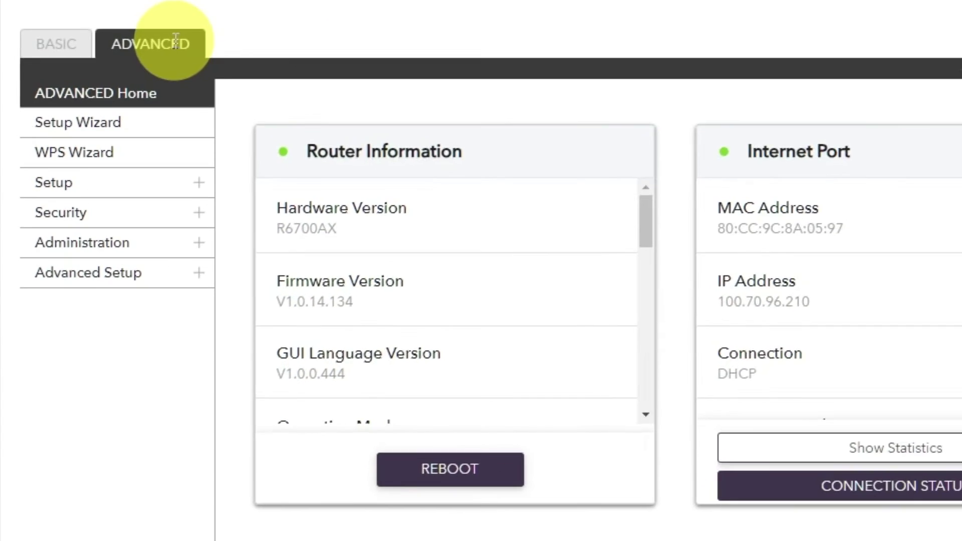
click(119, 203)
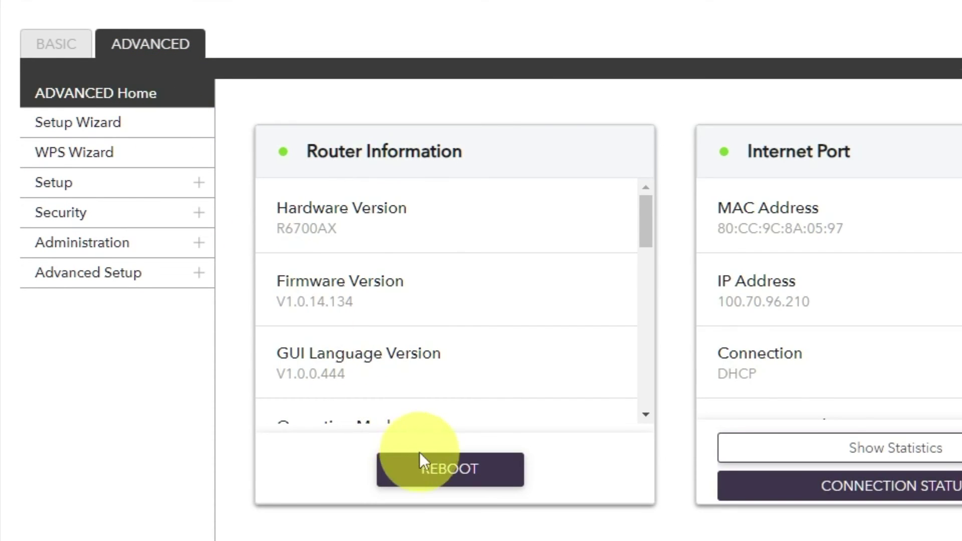
Reboot the router and rerun the youtube search in a new tab to test internet access.
click(436, 470)
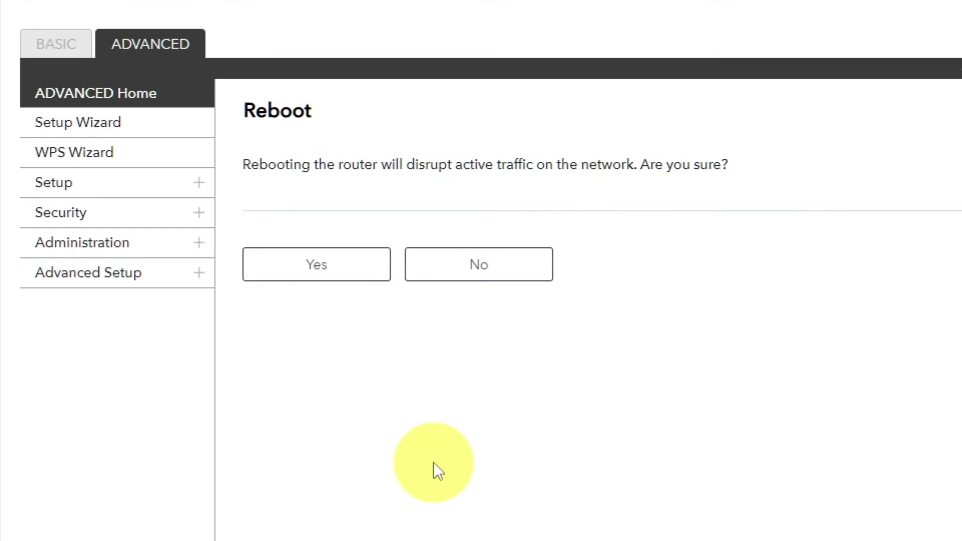
click(321, 266)
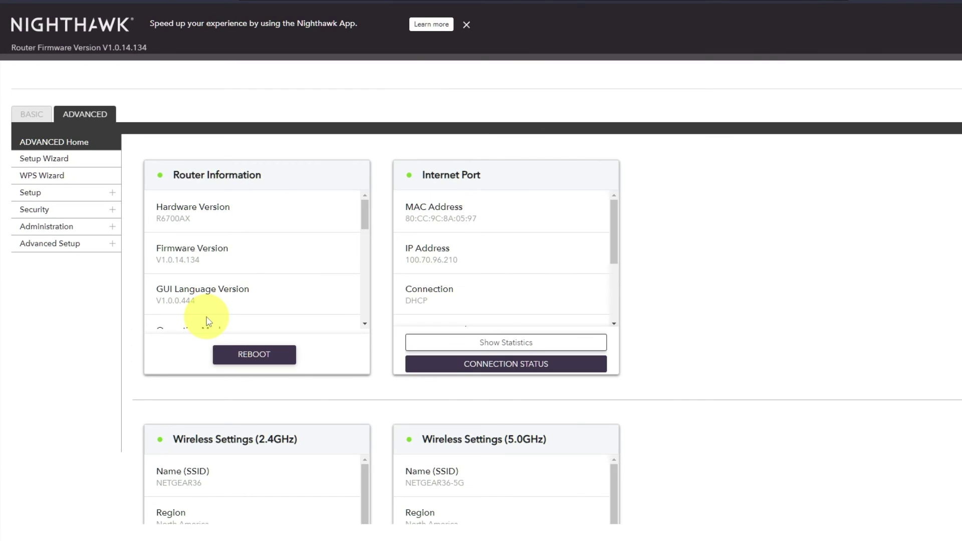
click(132, 8)
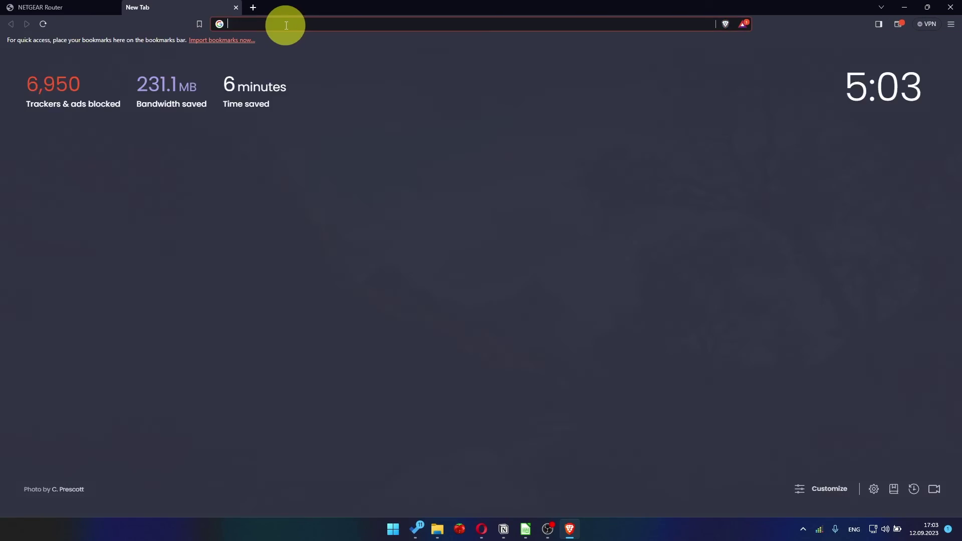
click(291, 26)
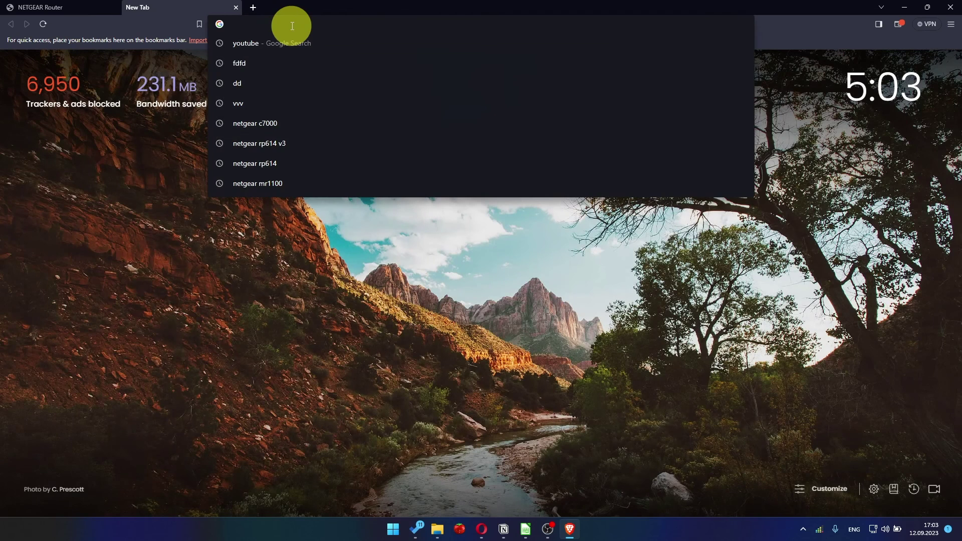
click(272, 44)
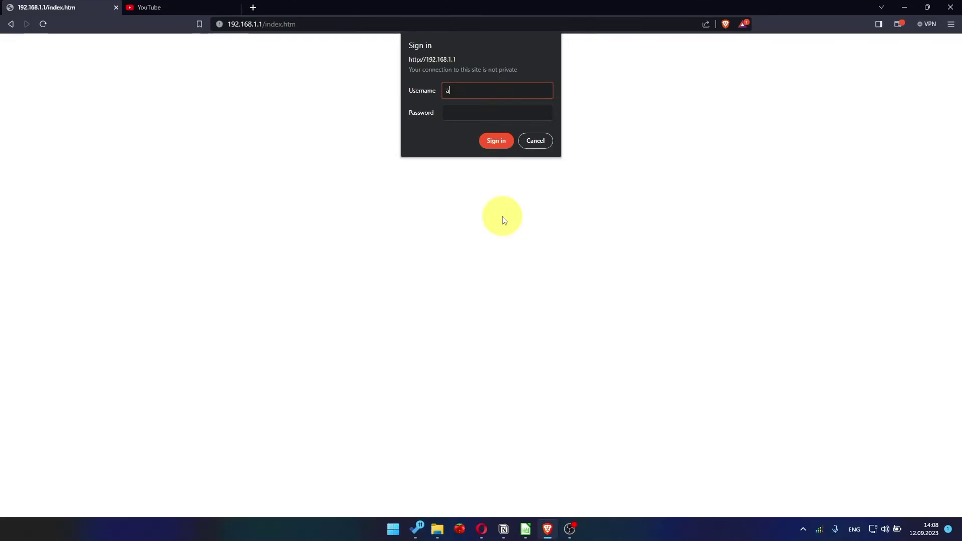
Enter the router's username and password in the 192.168.1.1 sign-in prompt.
text(dmin)
key(Tab)
text(admi)
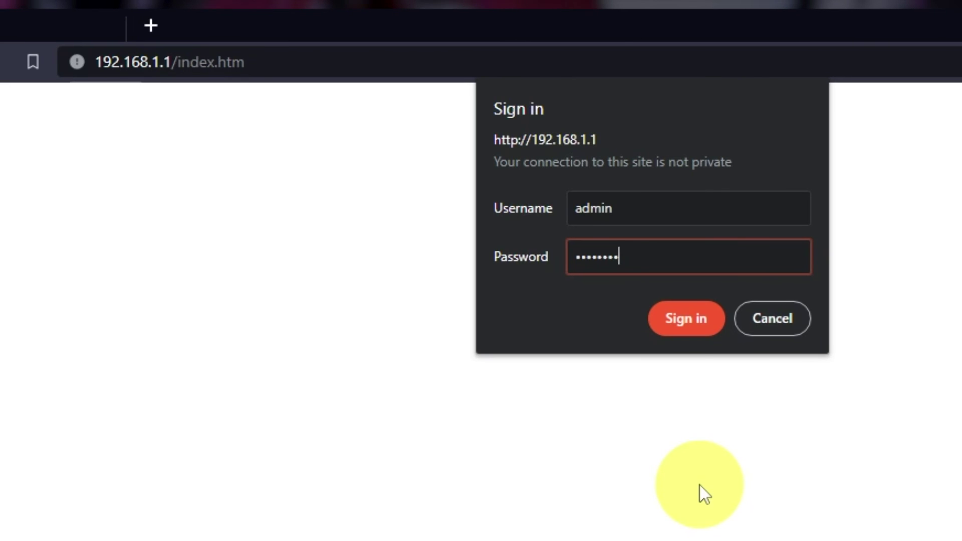
Sign in, close the Armor promo, and apply BASIC Internet settings using the computer's MAC address.
key(Return)
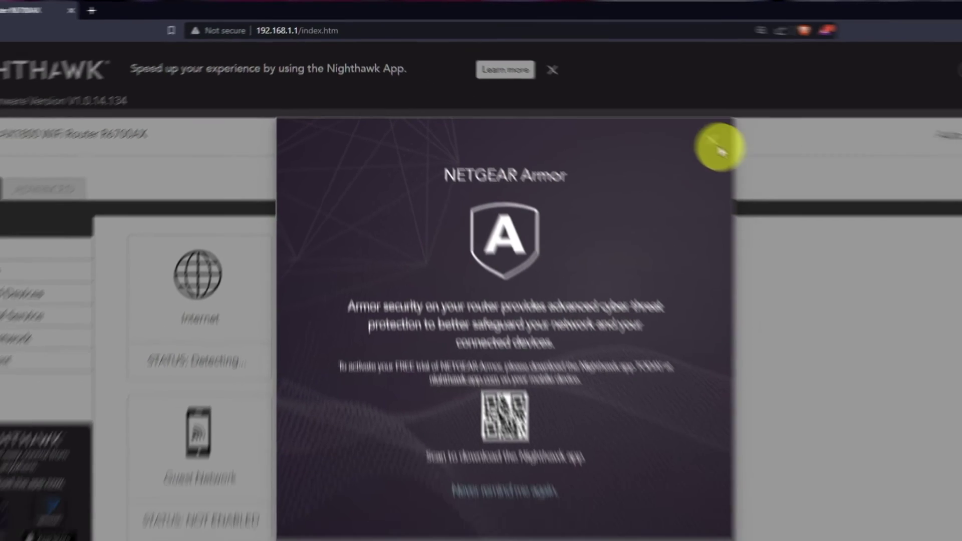
click(720, 150)
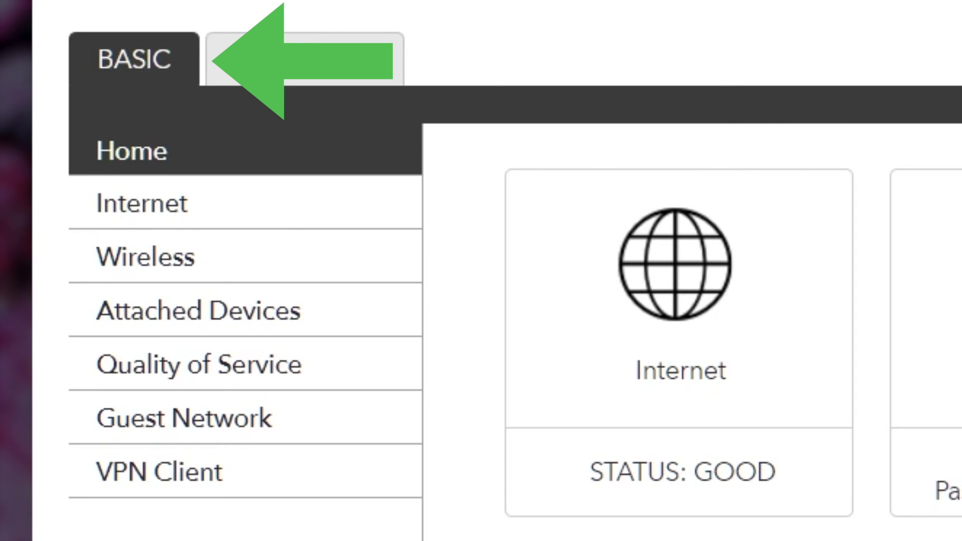
click(249, 203)
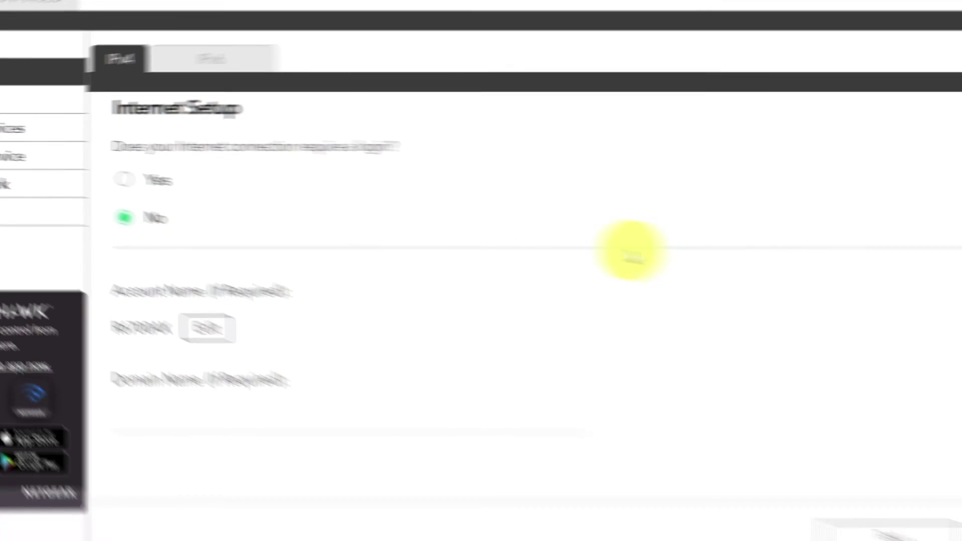
scroll(453, 313, down, 10)
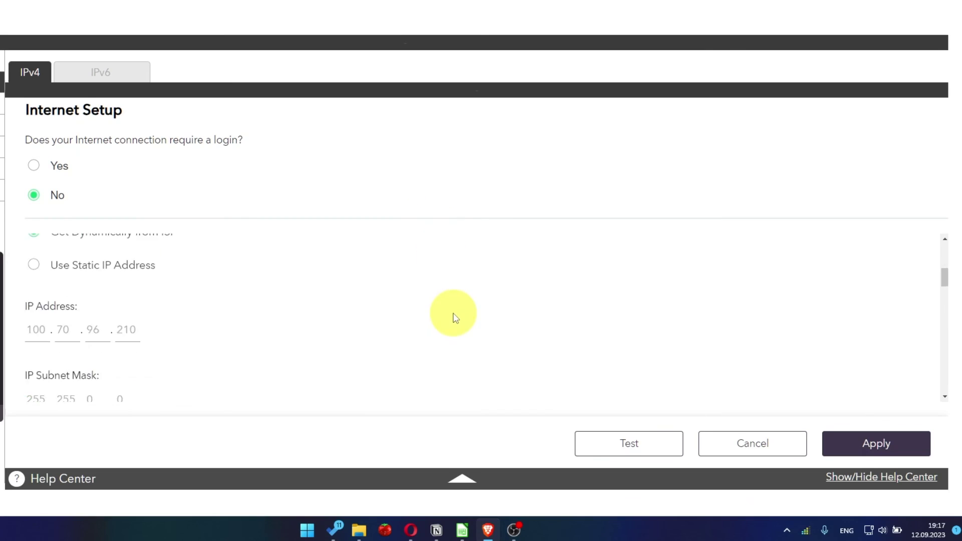
scroll(453, 314, down, 3)
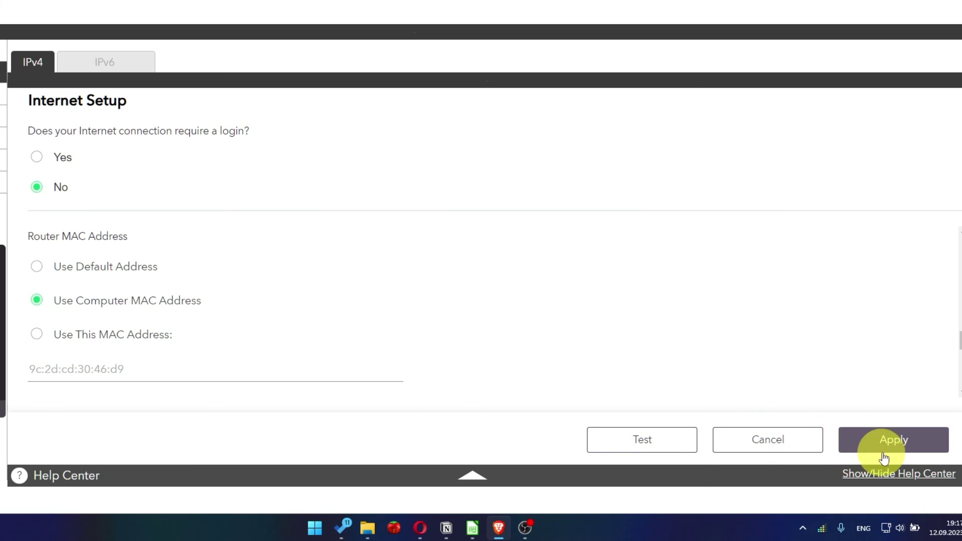
click(911, 451)
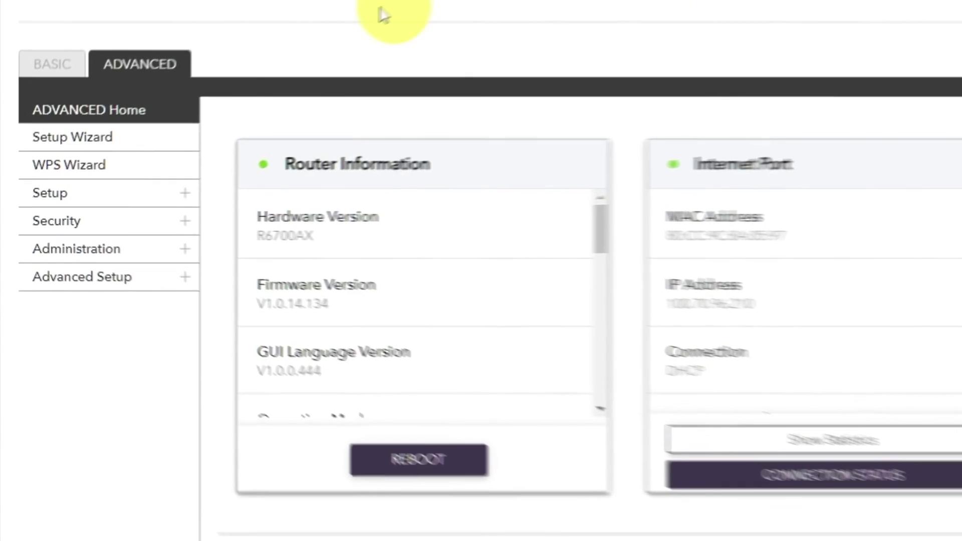
Reboot the router from the ADVANCED Home page and confirm the reboot.
click(180, 47)
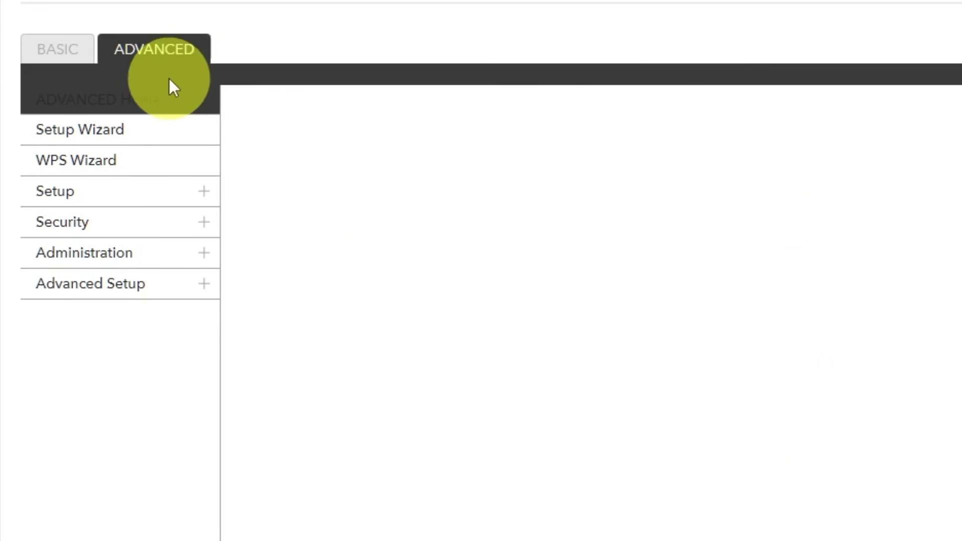
click(157, 111)
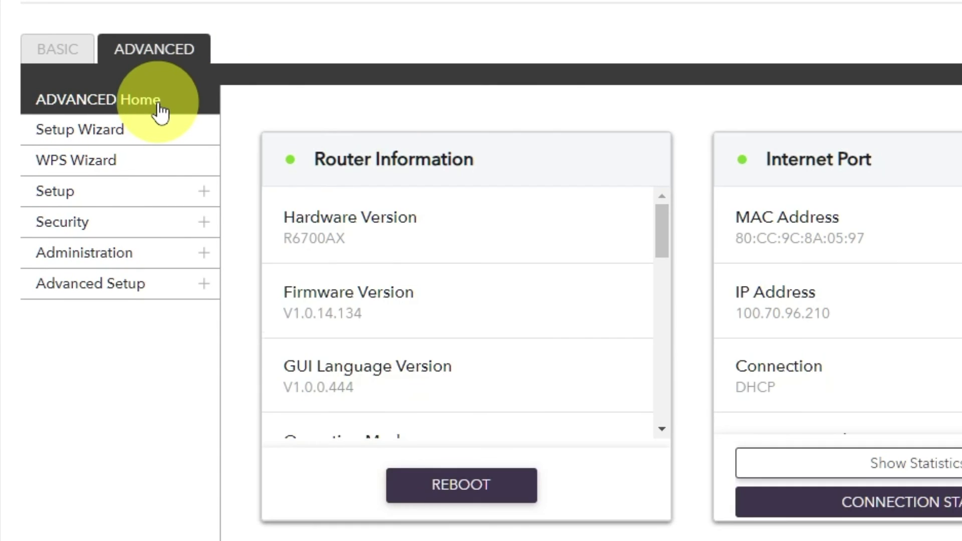
click(446, 485)
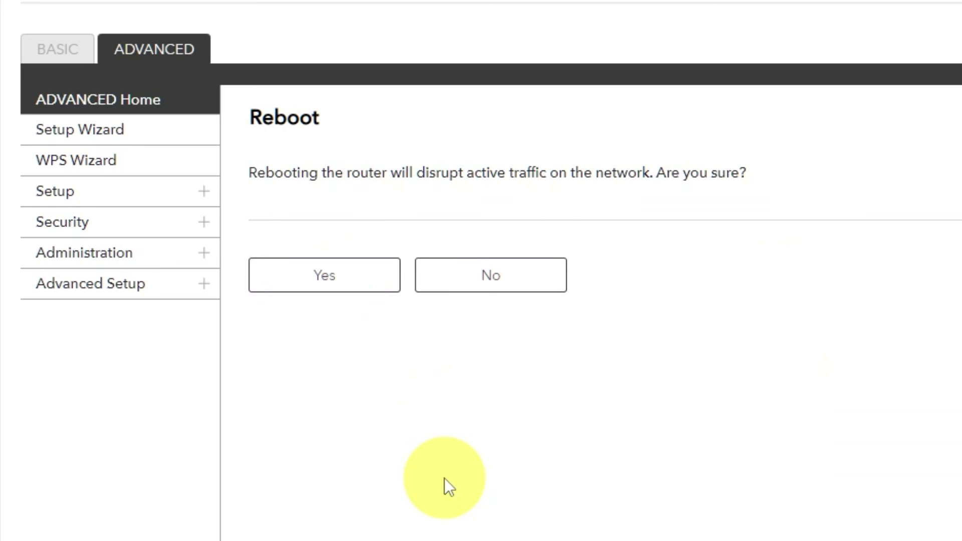
click(329, 283)
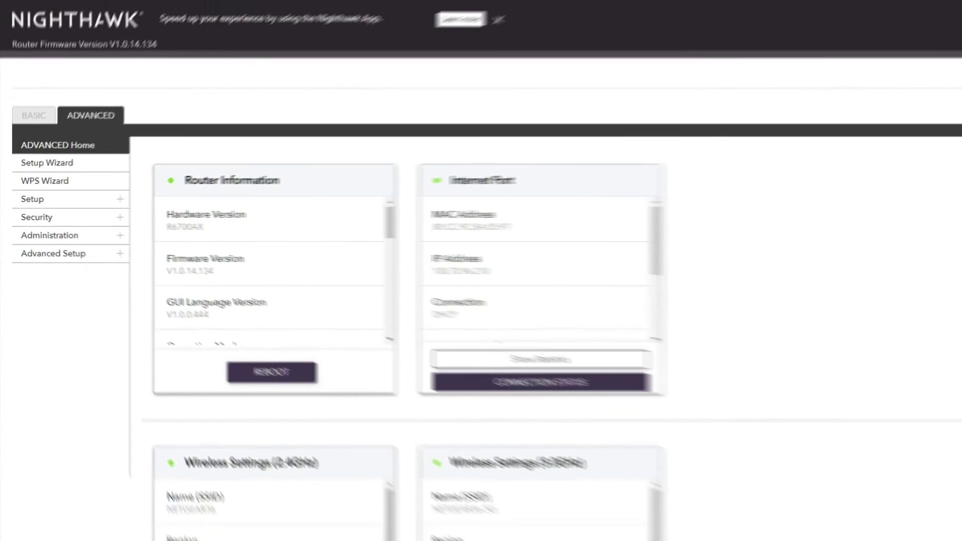
Rerun the youtube search in a new tab to check that browsing works.
click(253, 7)
click(291, 24)
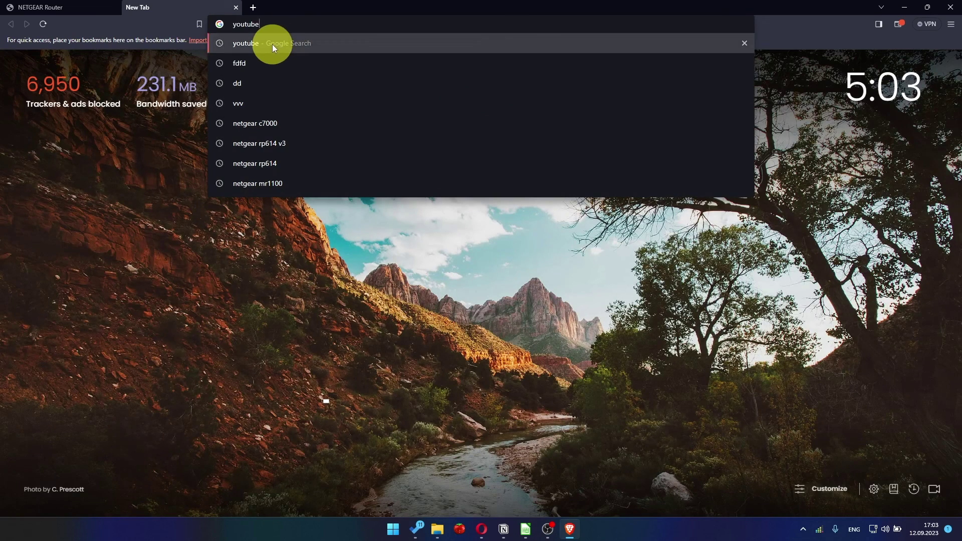
click(272, 44)
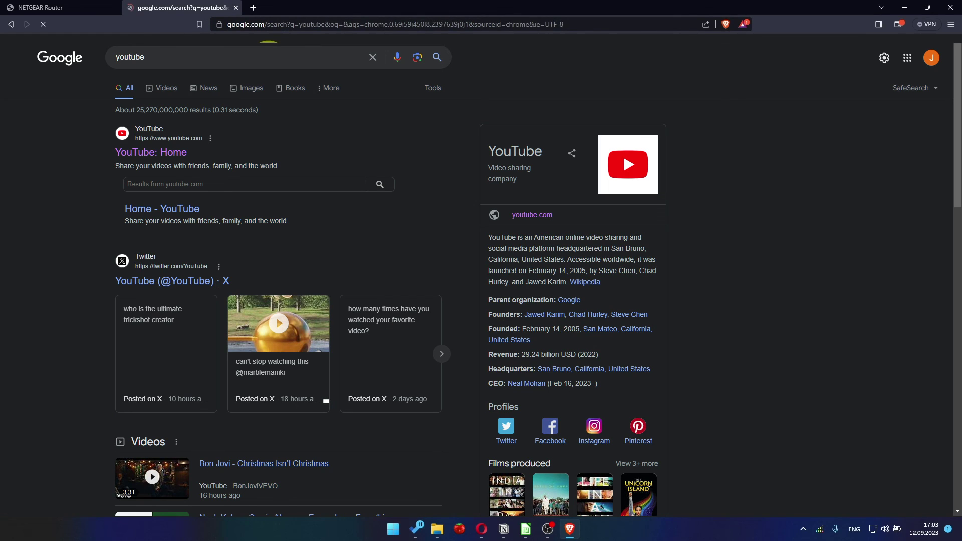